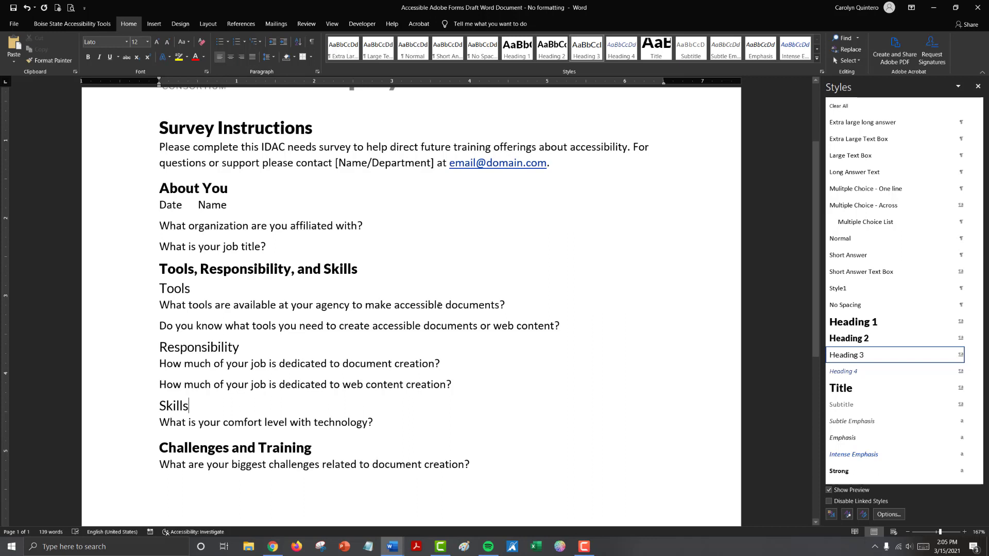
Paste the tool answers Adobe Acrobat Pro through Other as plain text below the tools question
left_click(506, 305)
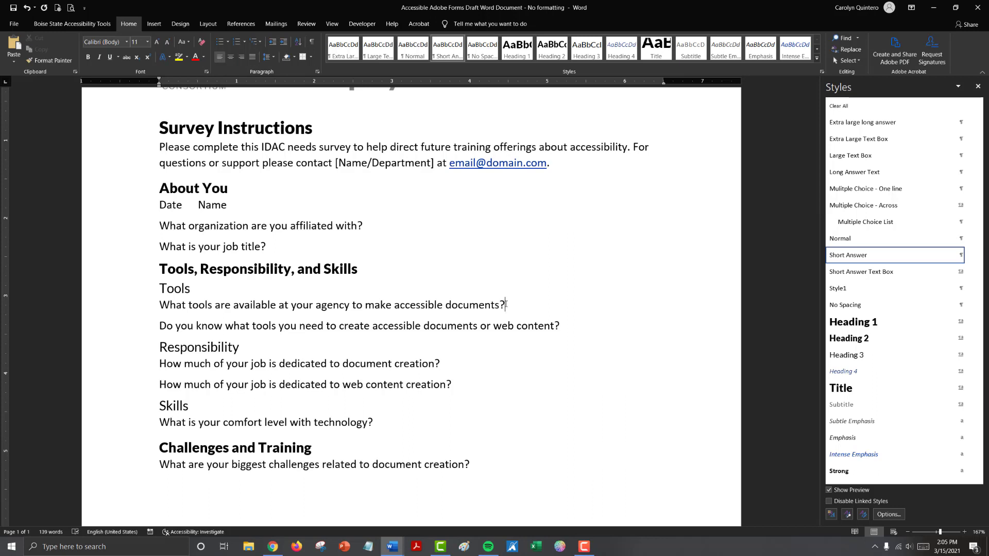
key("Return")
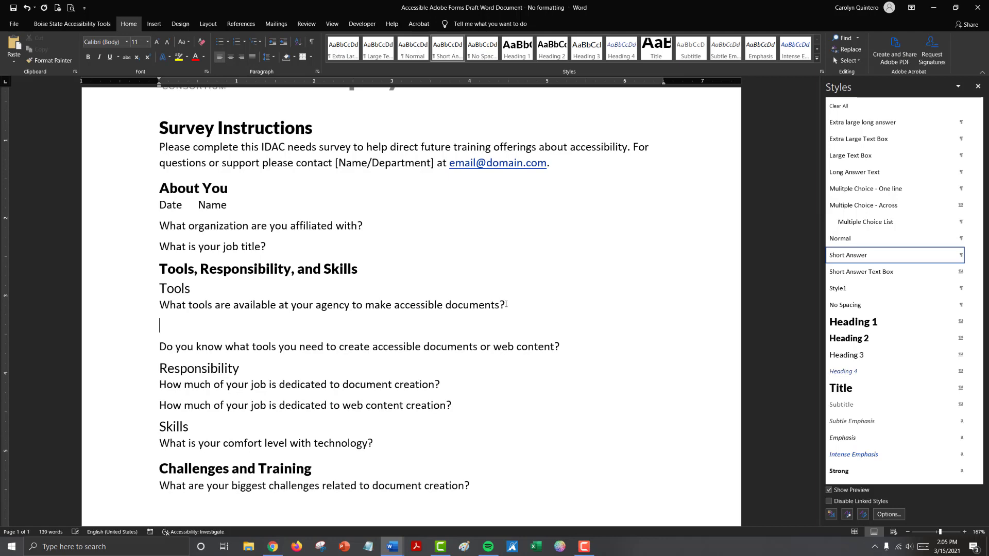
right_click(161, 325)
left_click(226, 369)
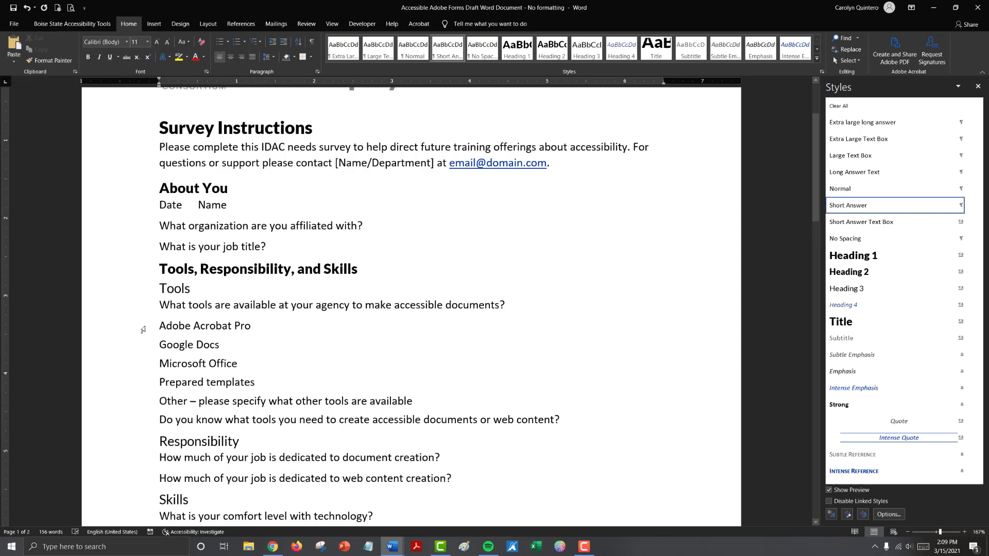
Indent the five tool answers with the ruler's left indent marker, then select the Adobe Acrobat Pro line
left_click_drag(159, 325, 413, 401)
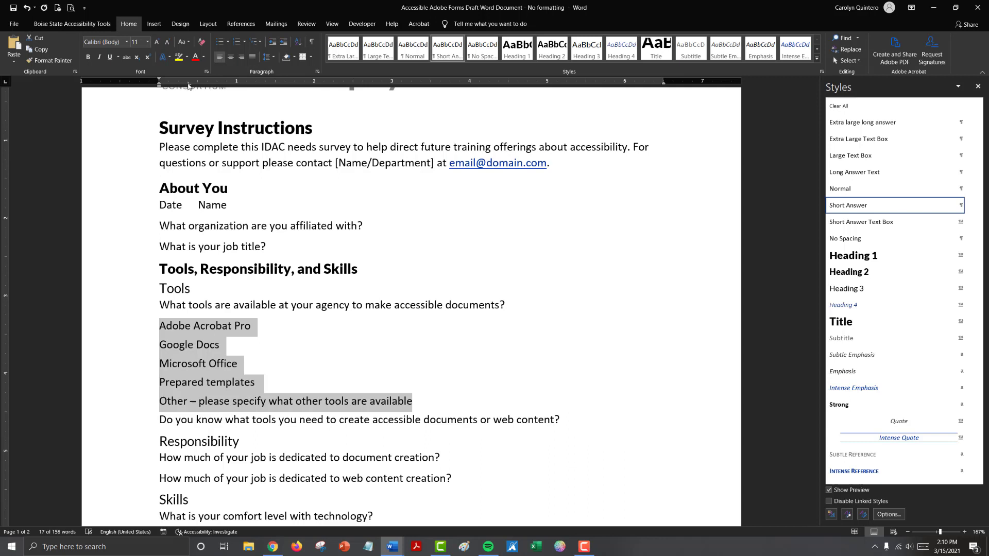
left_click_drag(158, 84, 188, 83)
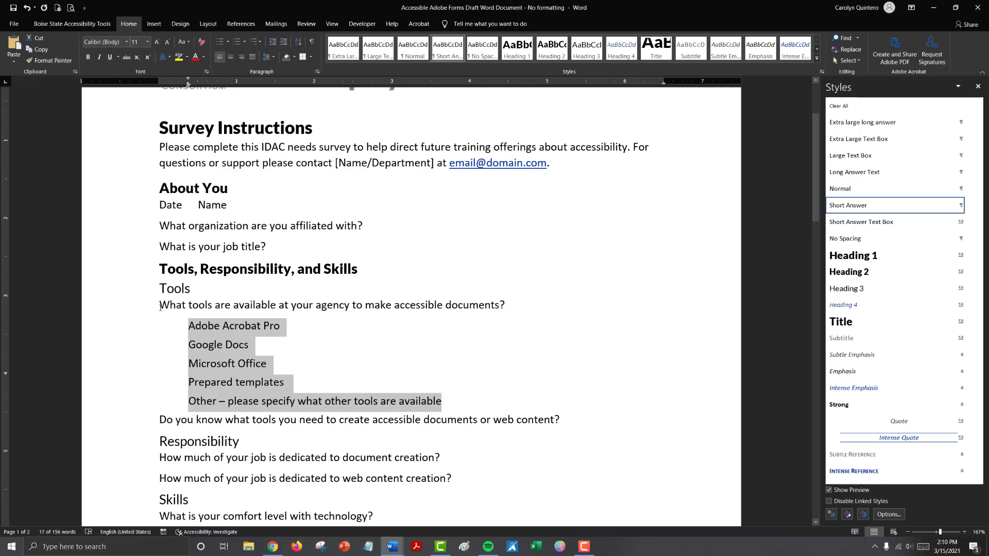
left_click(200, 324)
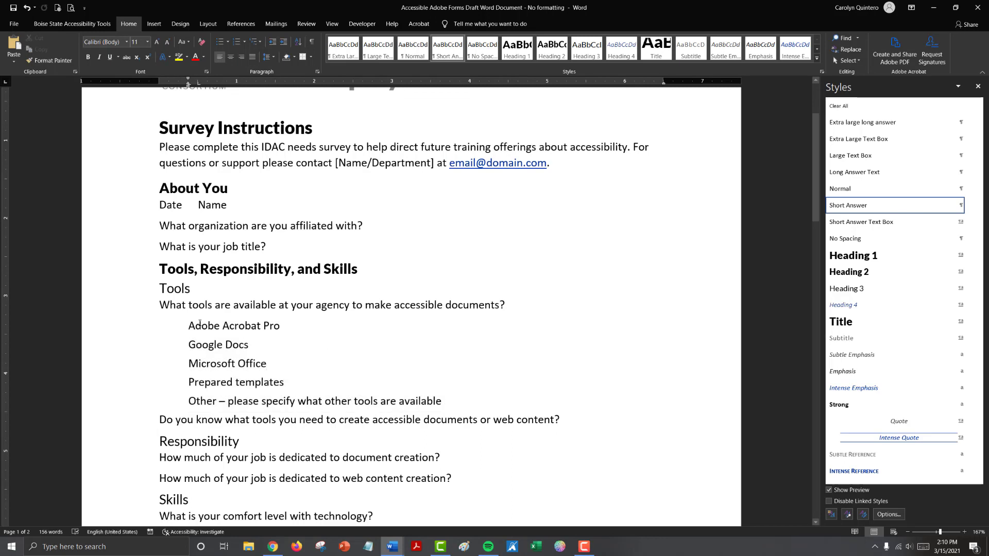
left_click_drag(156, 324, 311, 326)
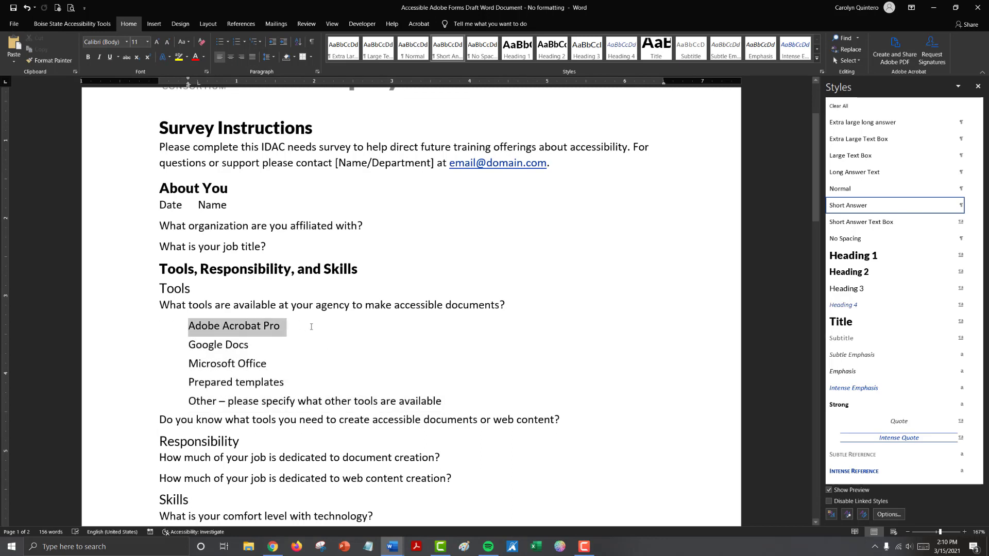
Create a paragraph style named Multiple Choice List from the Adobe Acrobat Pro line, confirming its tab stops
left_click(831, 515)
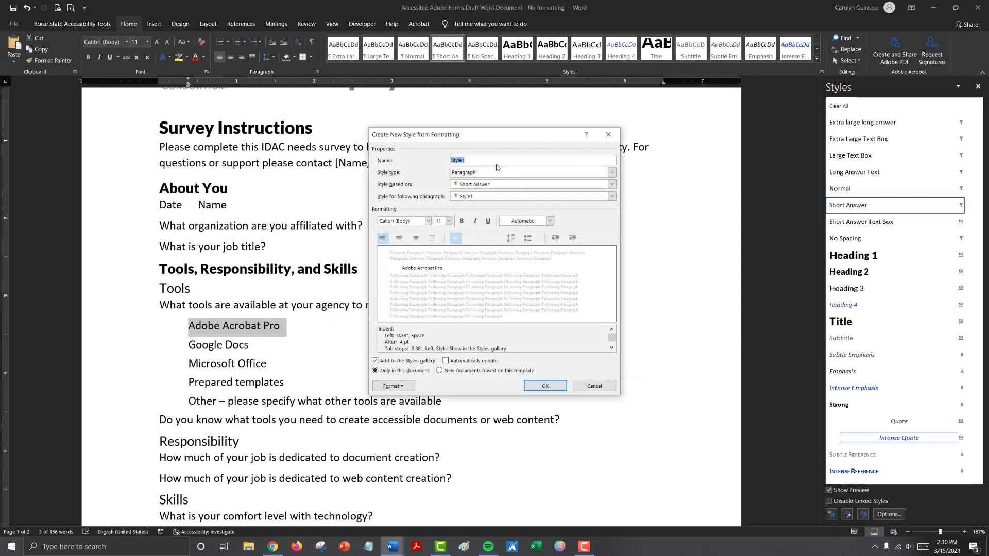
type("Multiple Choice List")
left_click(393, 386)
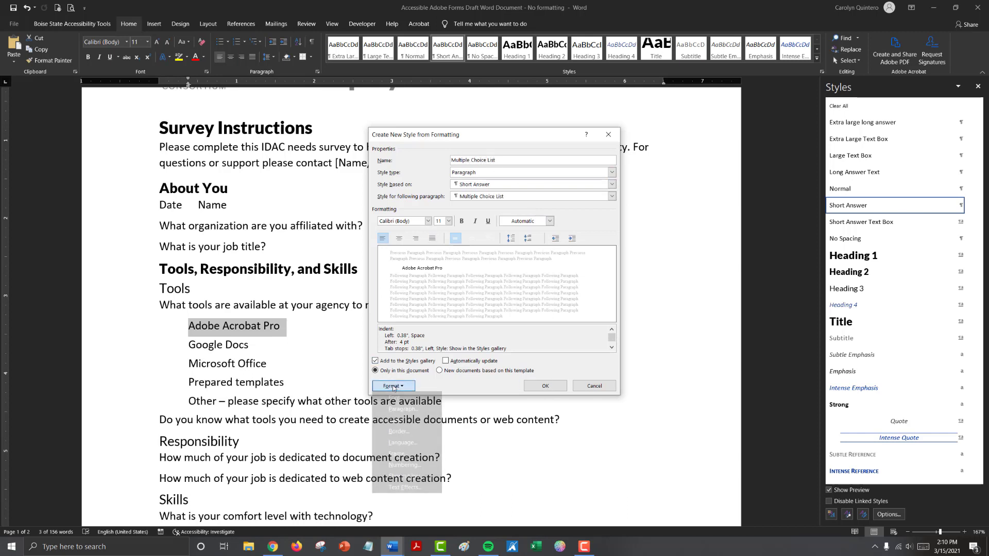
left_click(394, 420)
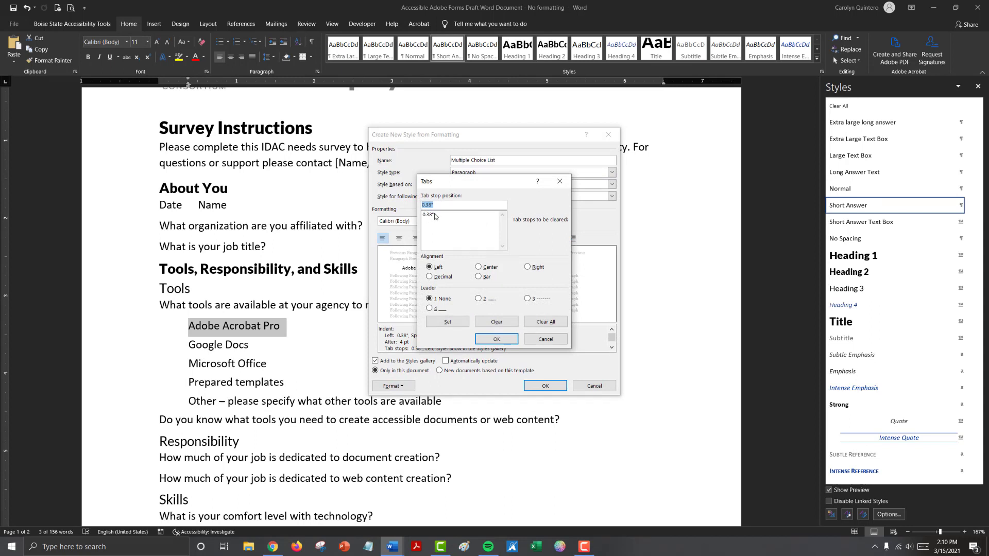
left_click(497, 339)
left_click(547, 387)
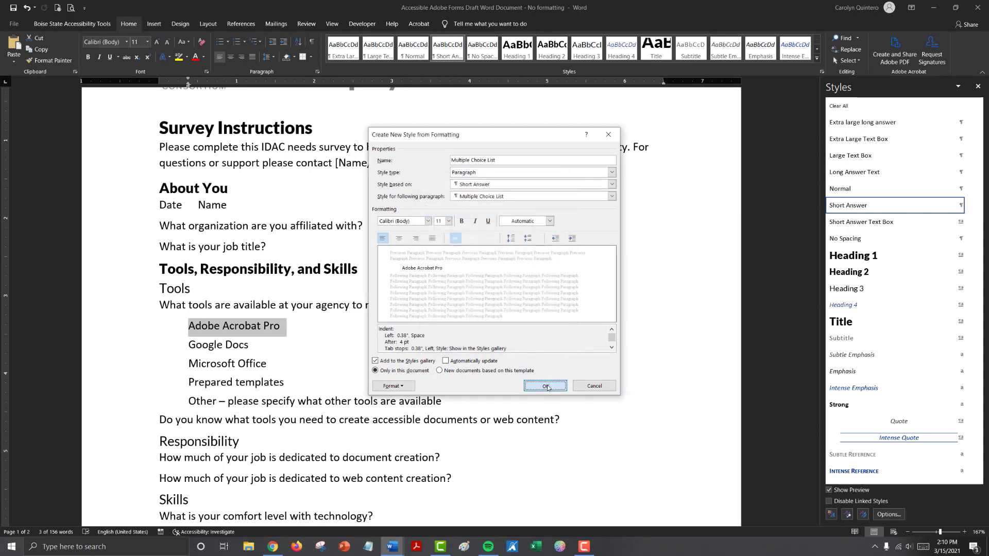
Apply Multiple Choice List to both 'How much of your job' questions
scroll(547, 386, "down", 2)
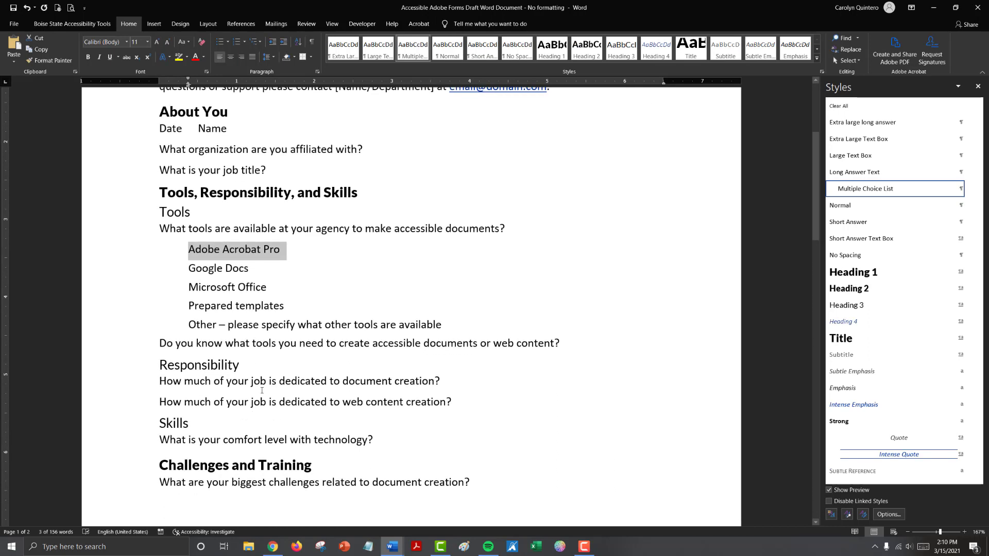
left_click_drag(161, 381, 458, 404)
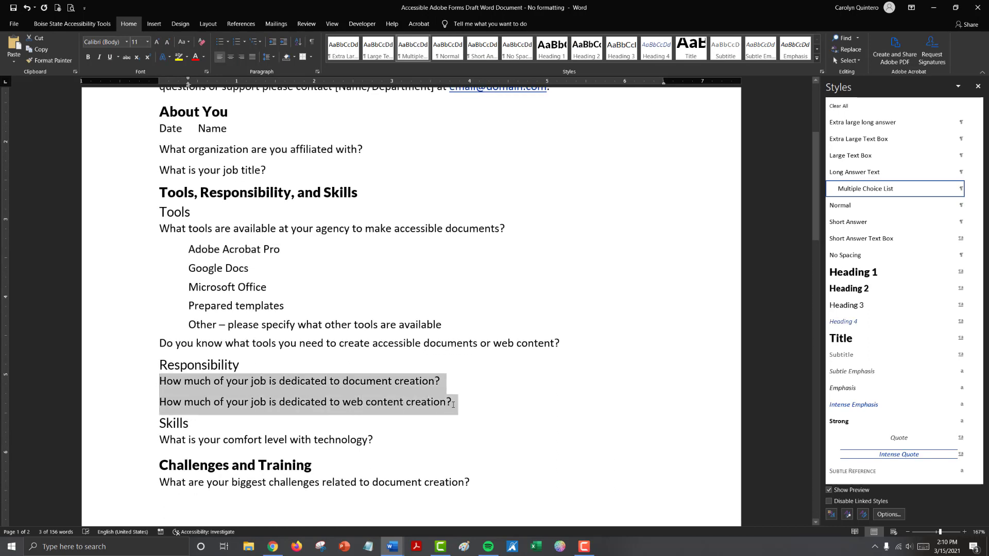
left_click(407, 49)
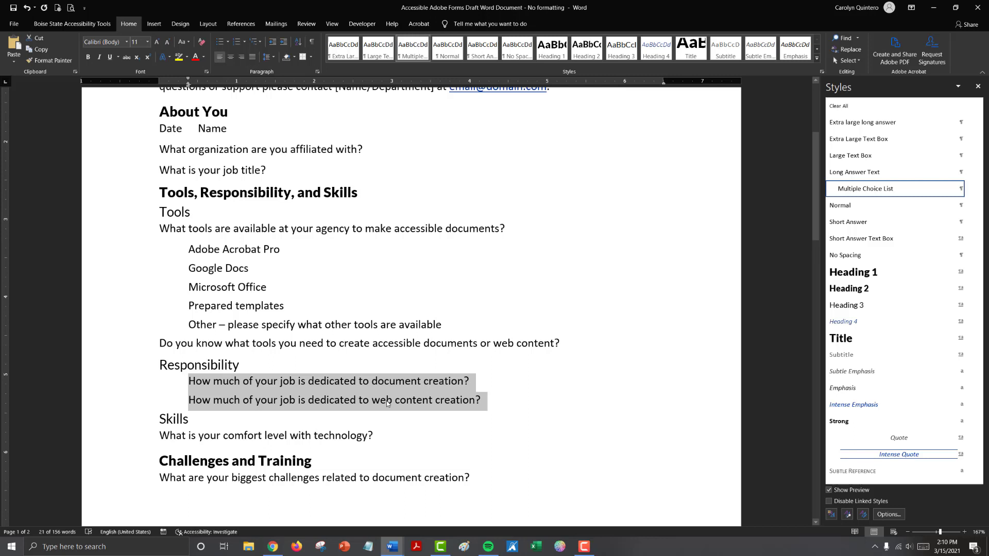
Undo the style on the 'How much of your job' questions and select the five tool answers
key("ctrl+z")
left_click(241, 365)
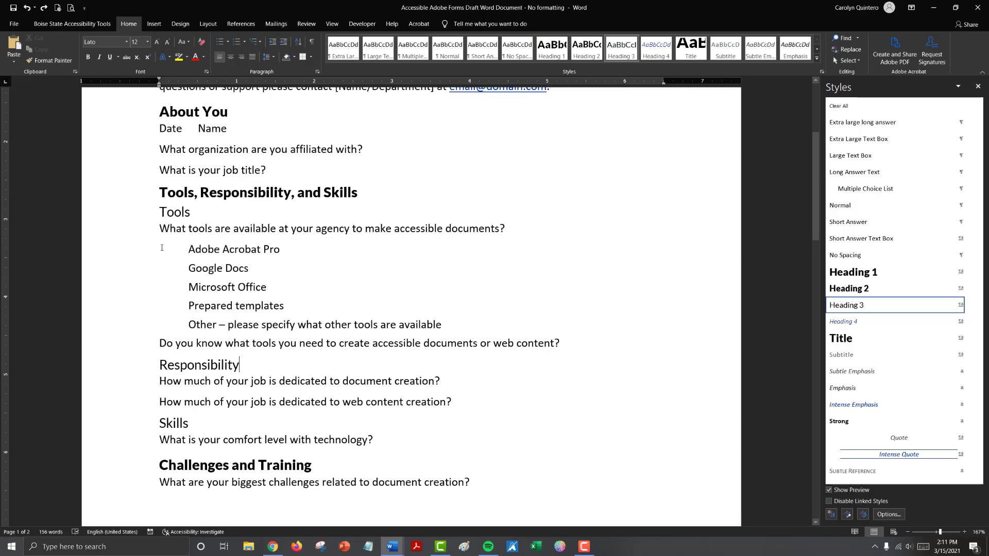
left_click_drag(212, 251, 474, 328)
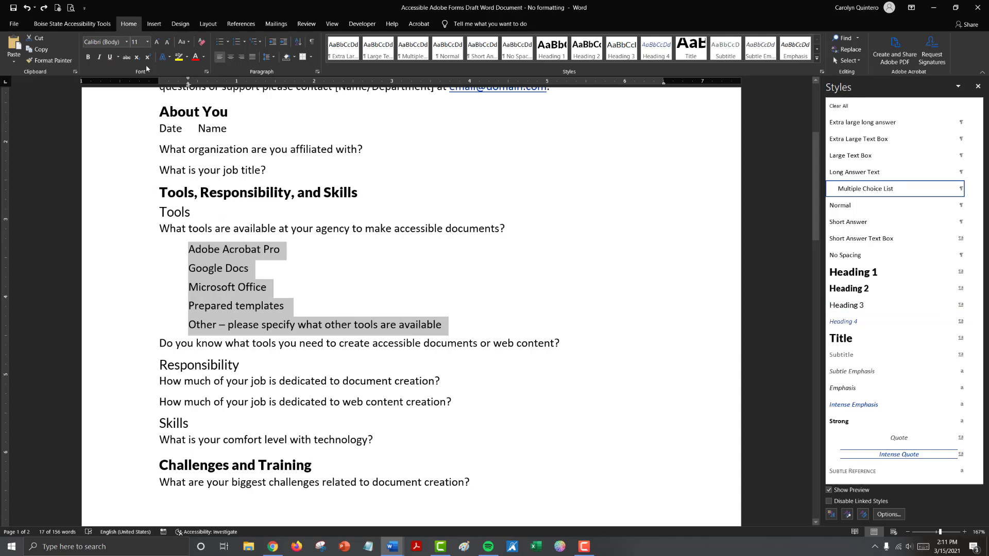
Apply the Left column preset to the selected tool answers, giving two columns with a narrower left one
left_click(204, 26)
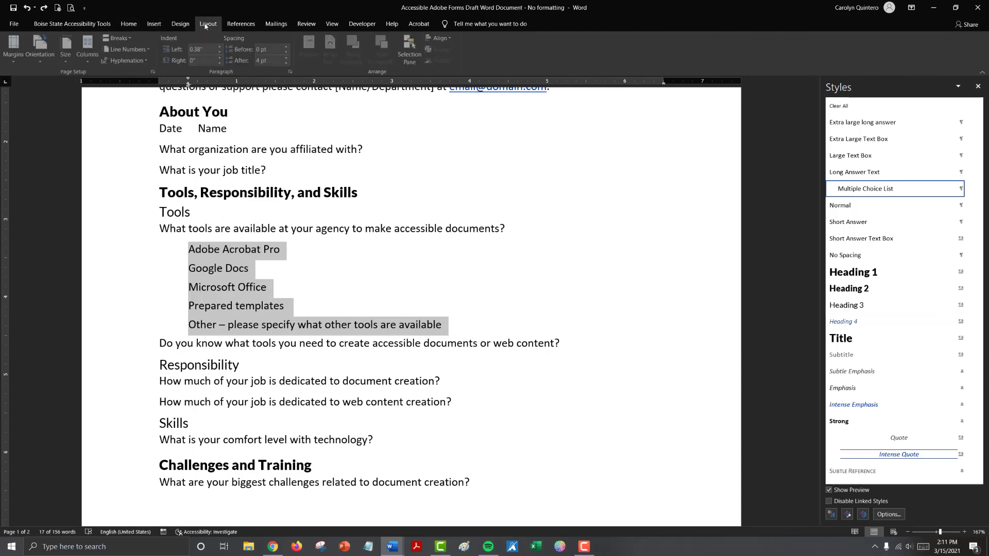
left_click(95, 48)
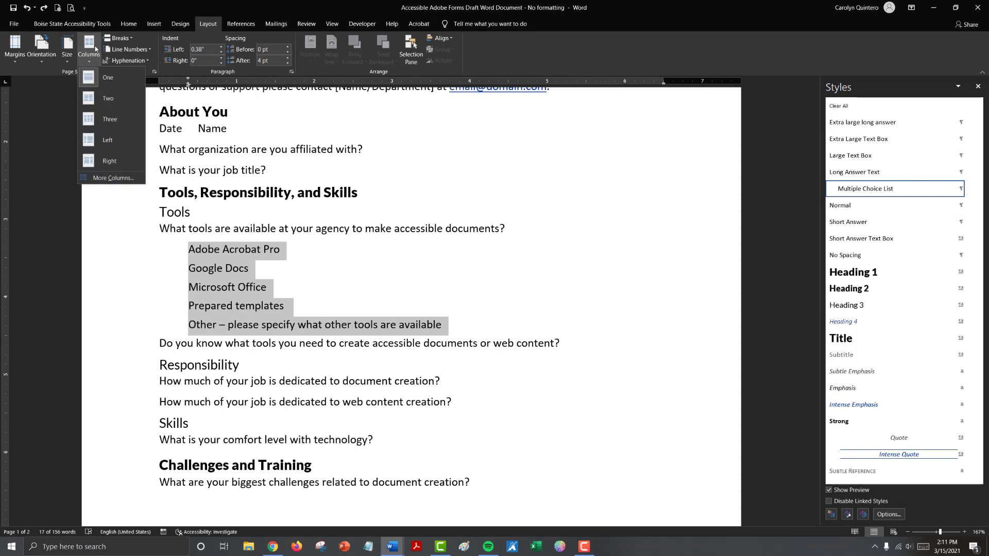
left_click(125, 138)
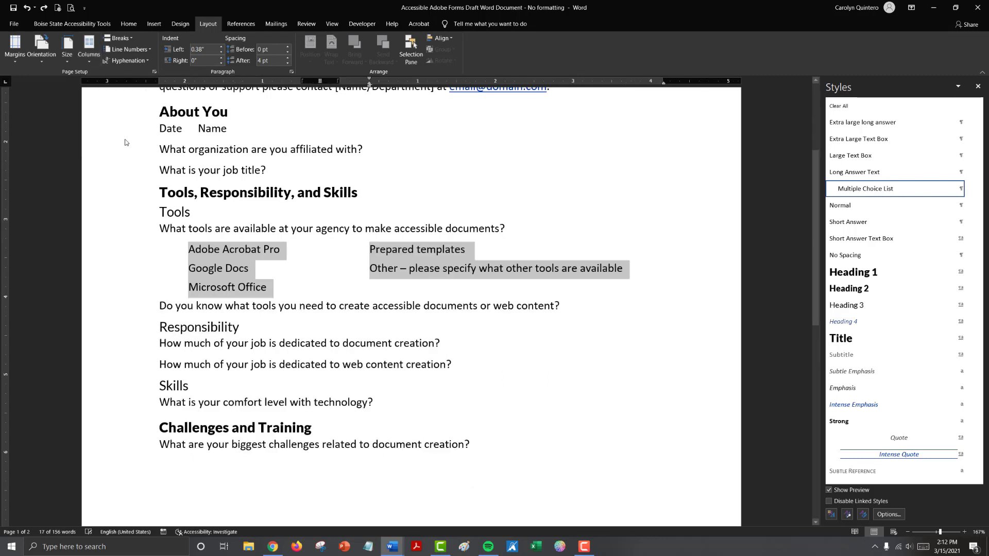
left_click(370, 268)
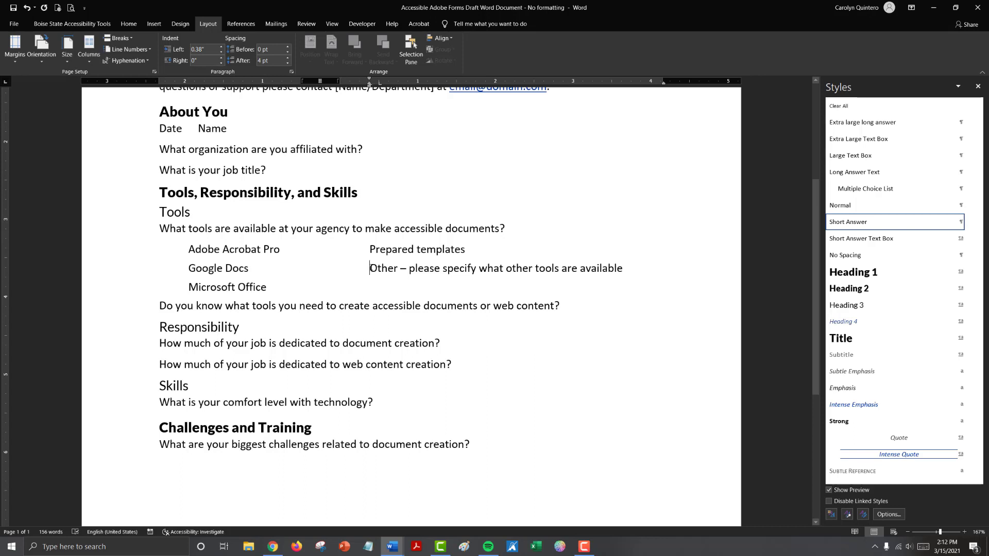
Insert a column break before 'Other' so it sits alone in the second column
left_click(117, 39)
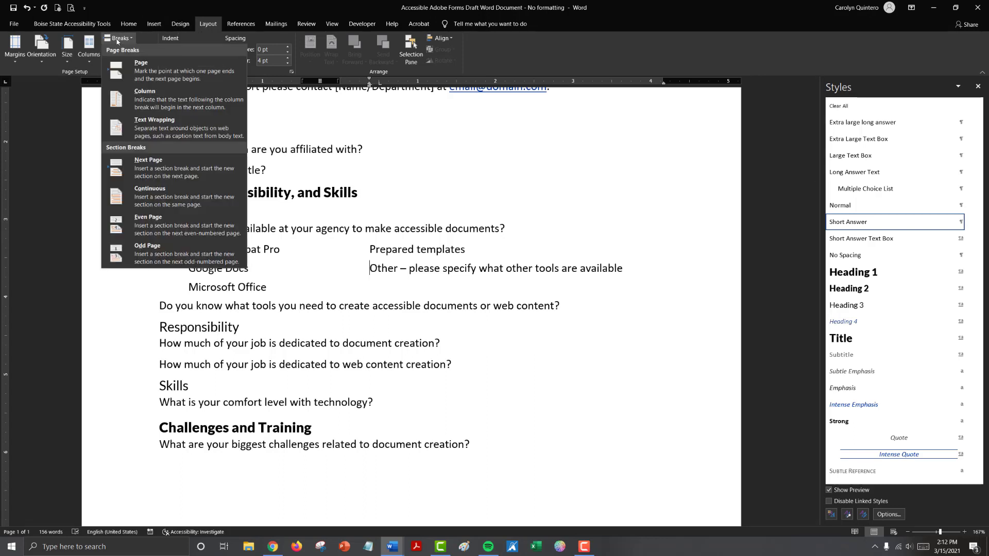
left_click(122, 101)
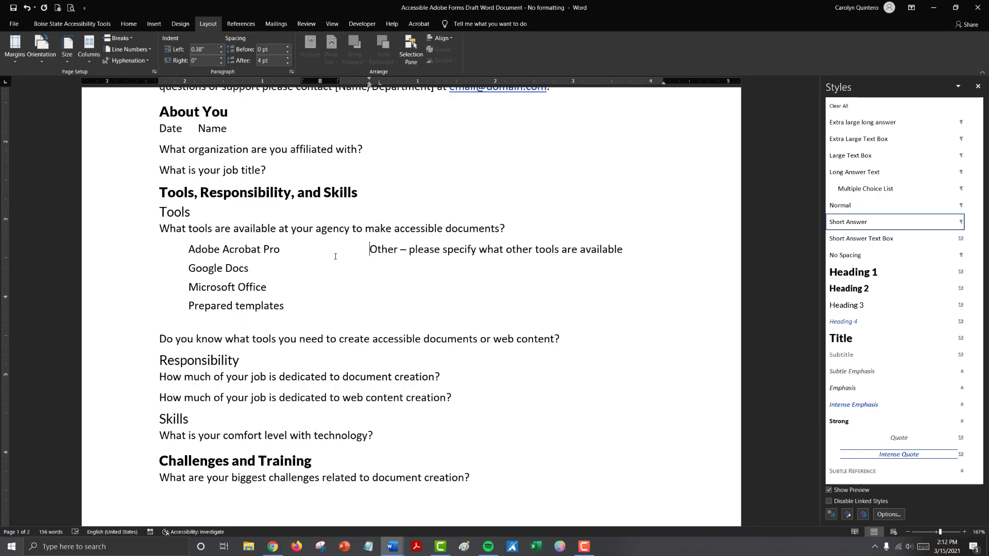
Add the answer line 'Yes No I don't know or an unsure' under the accessible documents question, styled Multiple Choice List
scroll(336, 256, "down", 3)
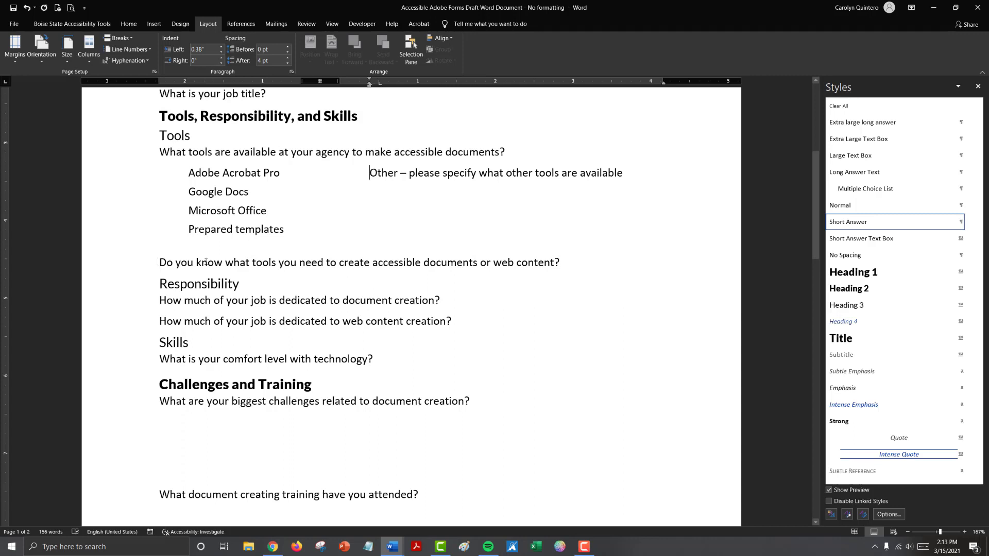
left_click(565, 262)
key("Return")
type("Yes")
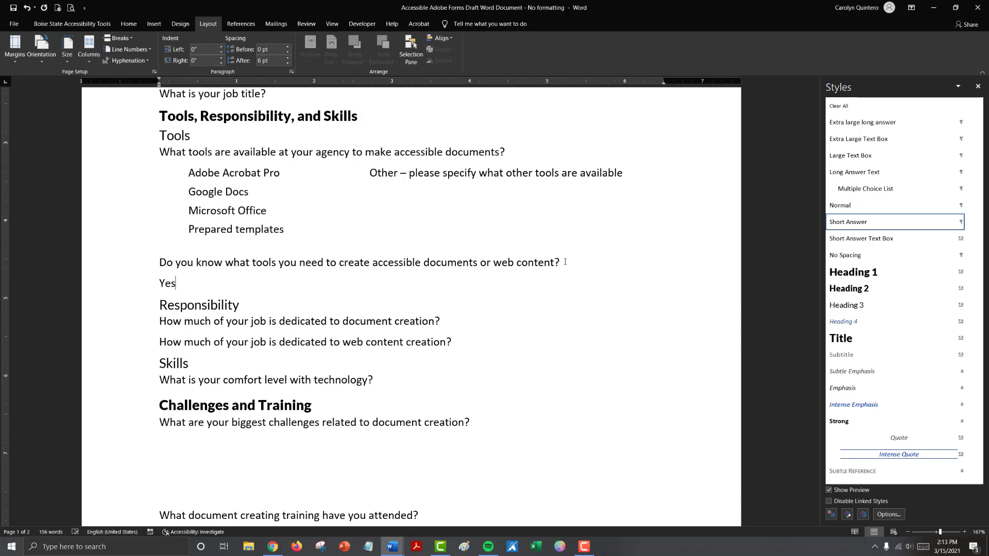
type(" No I don't know or an unsure")
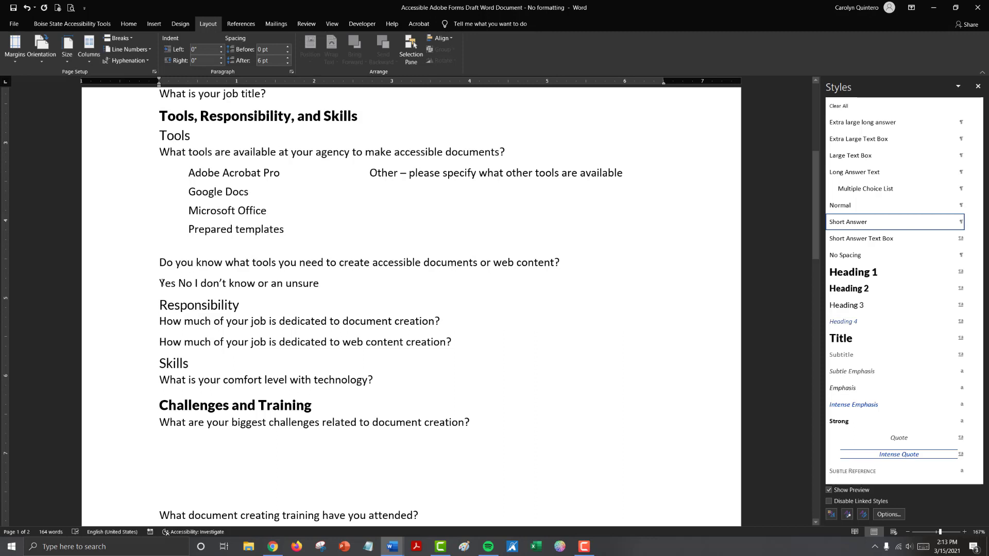
left_click(868, 189)
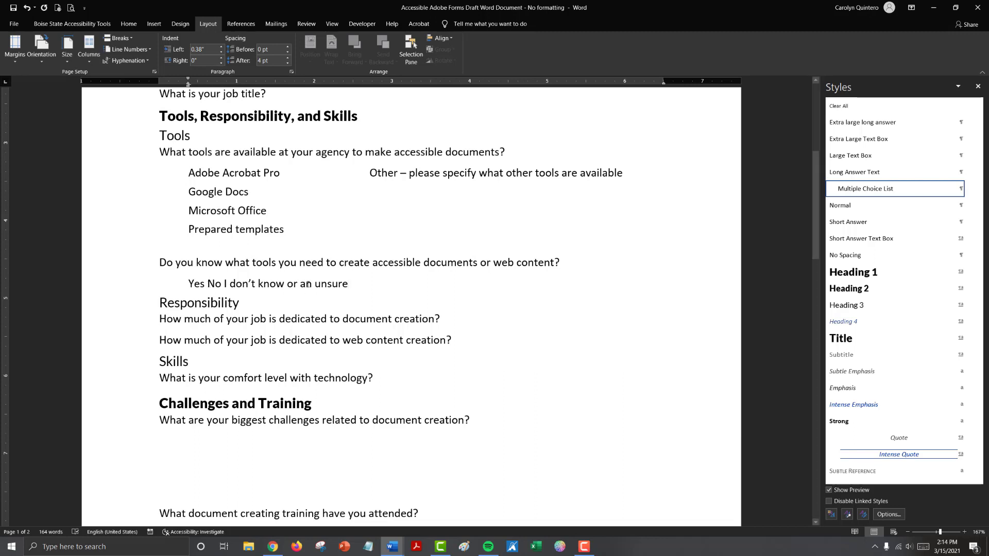
Correct 'an' to 'am' and tab-separate No and 'I don't know or am unsure'
left_click_drag(305, 284, 311, 284)
type("m")
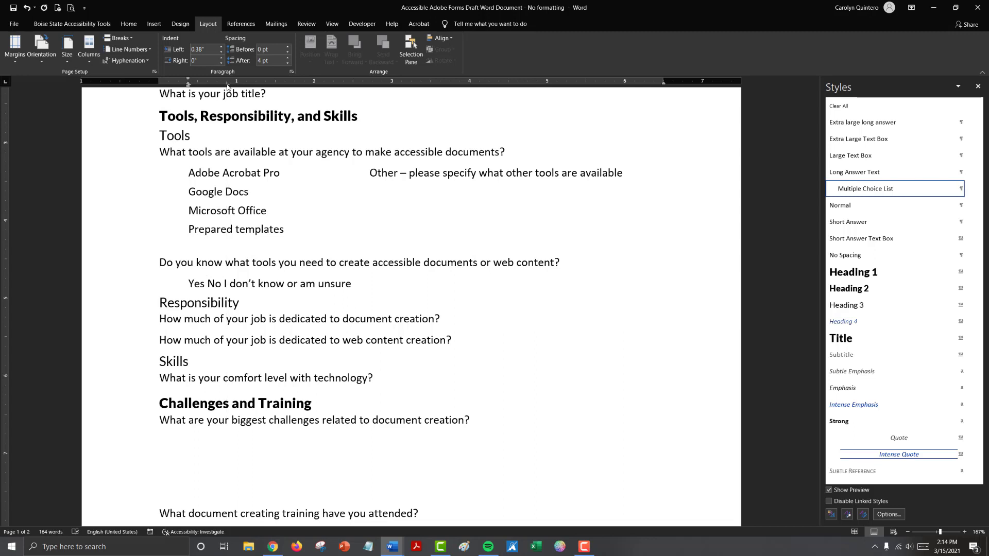
key("Tab")
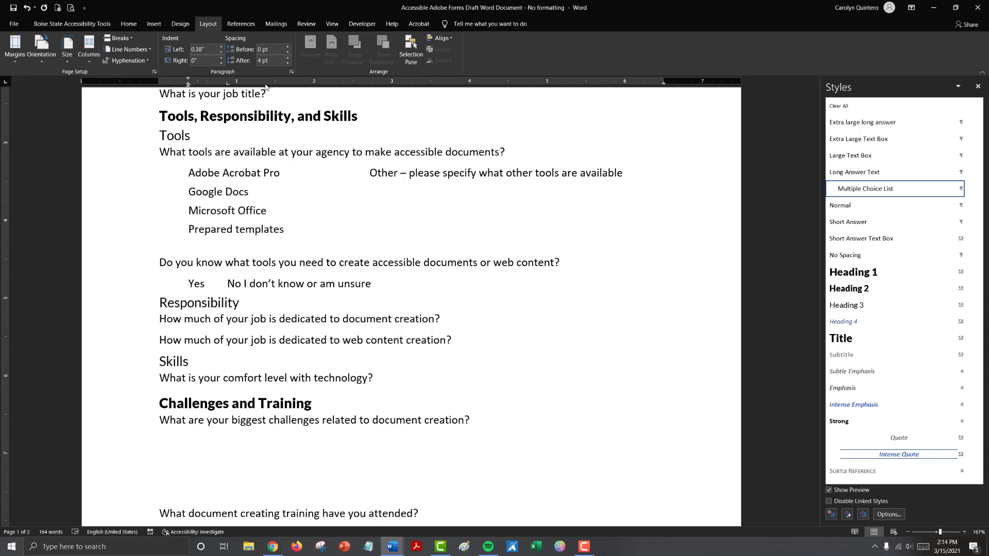
key("Tab")
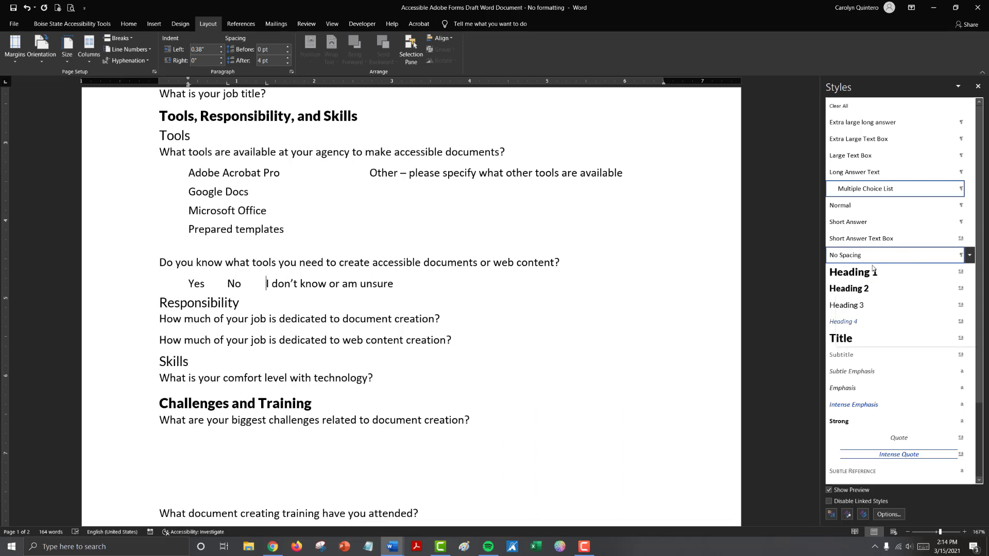
Save the Yes/No answer line's formatting and tab stops as the Multiple Choice Single Line style
left_click_drag(157, 283, 410, 284)
key("ctrl+c")
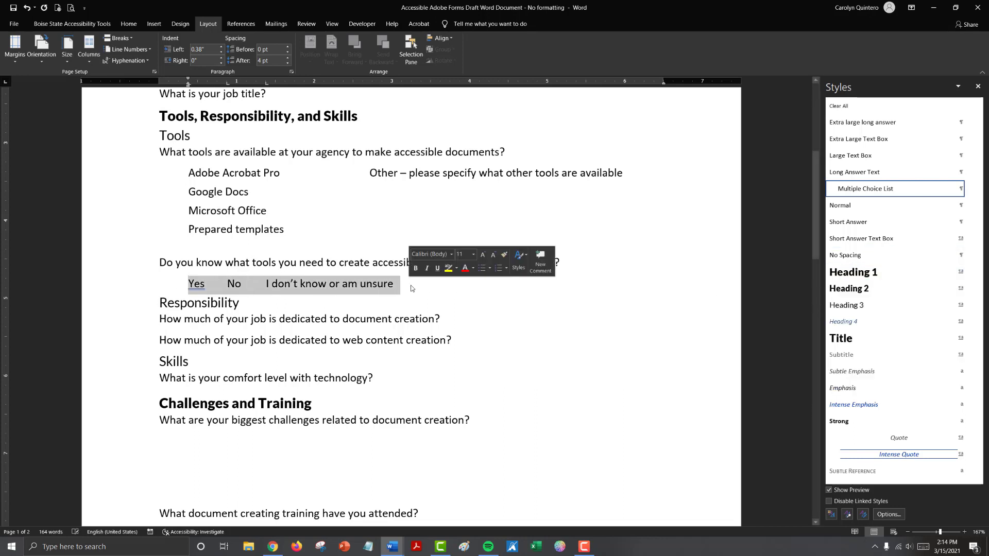
left_click(831, 513)
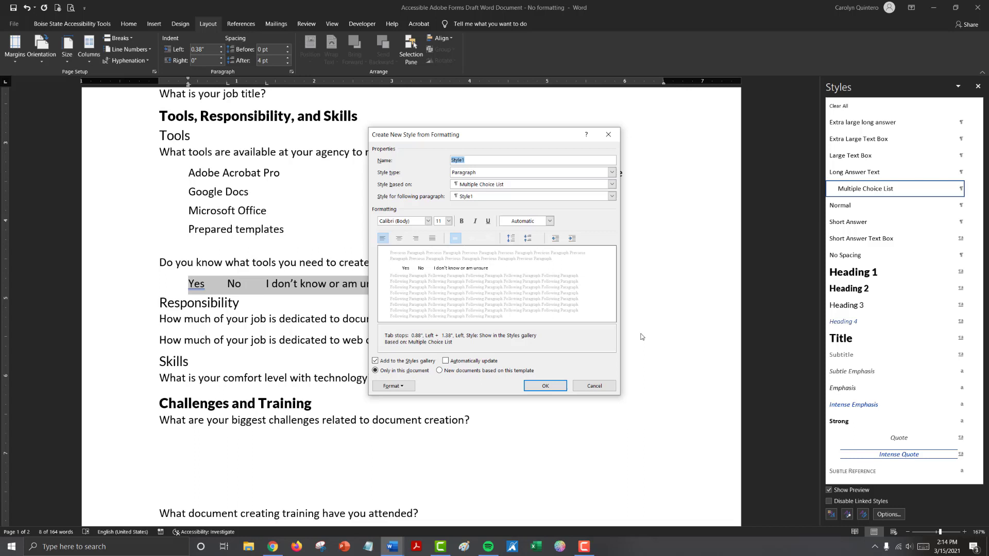
type("Multip")
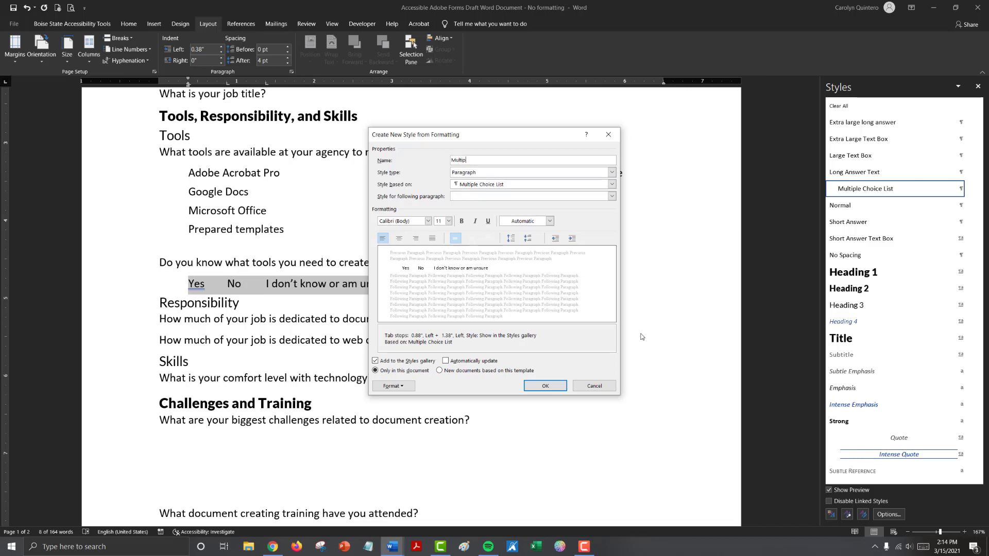
type("le Choice Single Line")
left_click(393, 386)
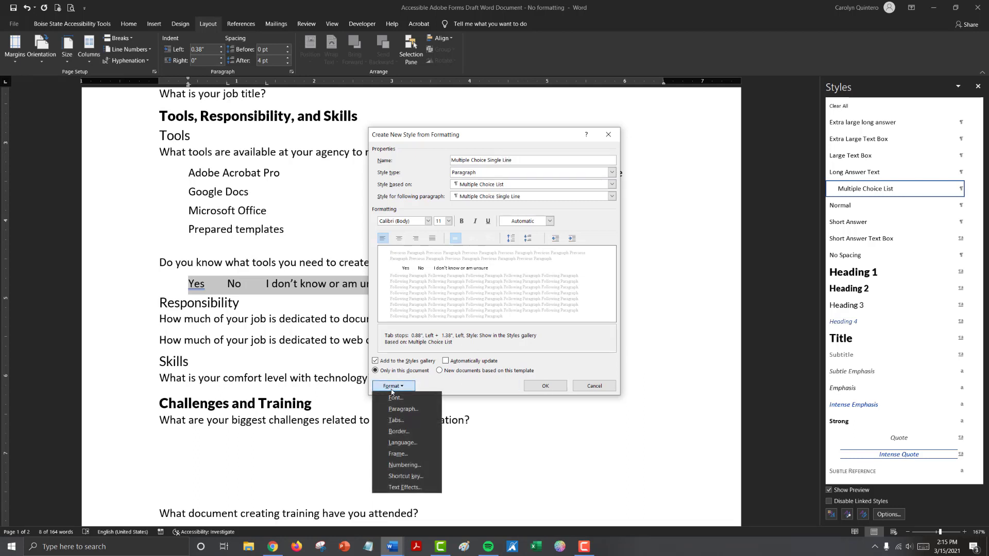
left_click(394, 421)
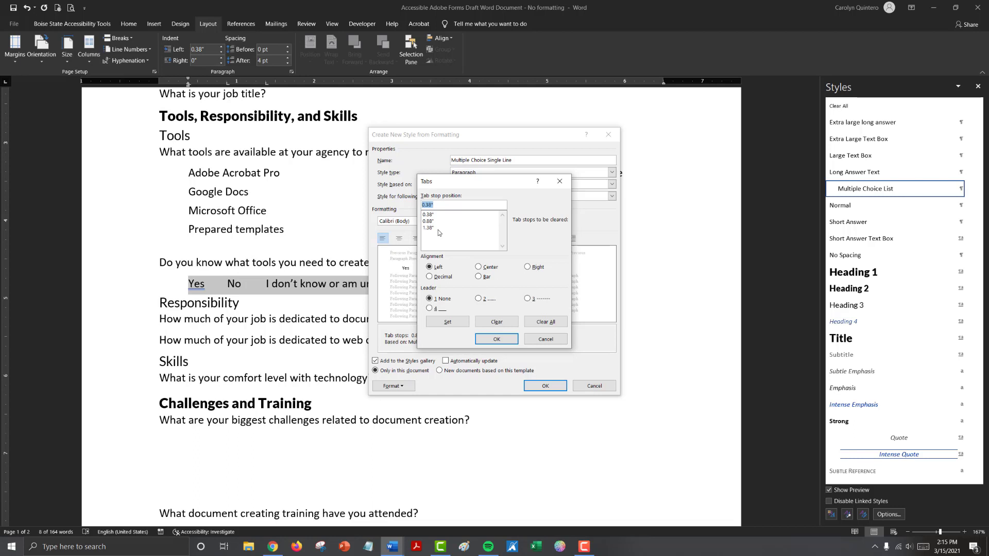
left_click(484, 340)
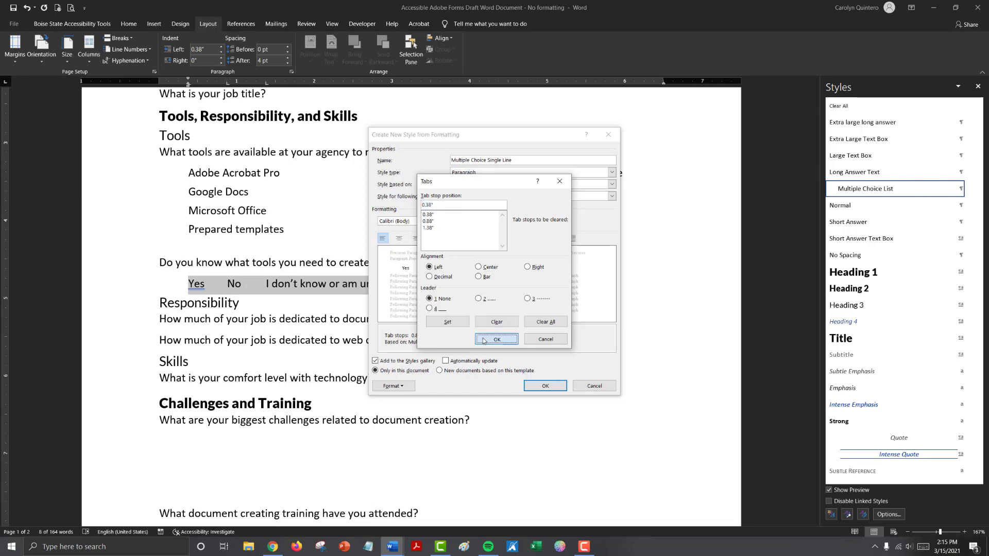
left_click(543, 386)
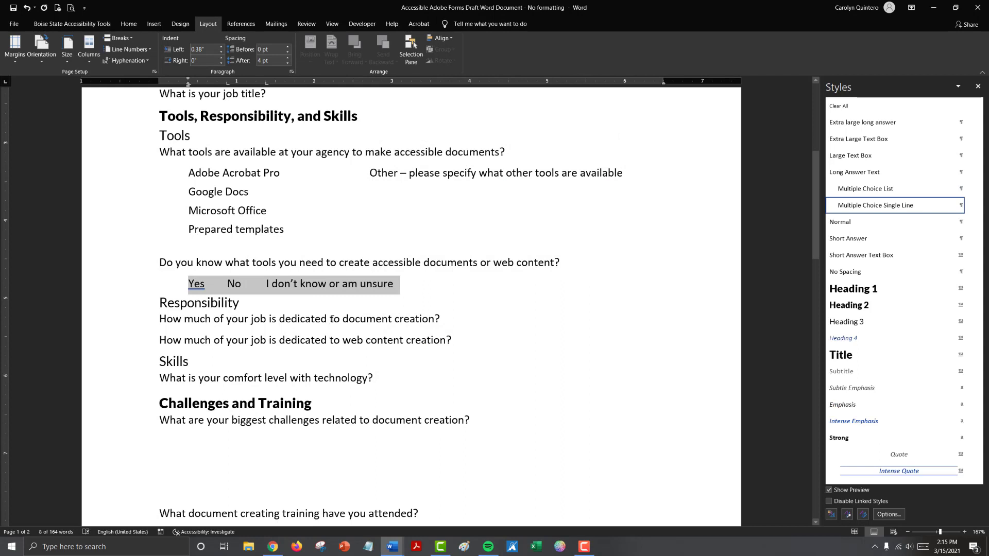
left_click(332, 319)
key("End")
key("Return")
key("ctrl+v")
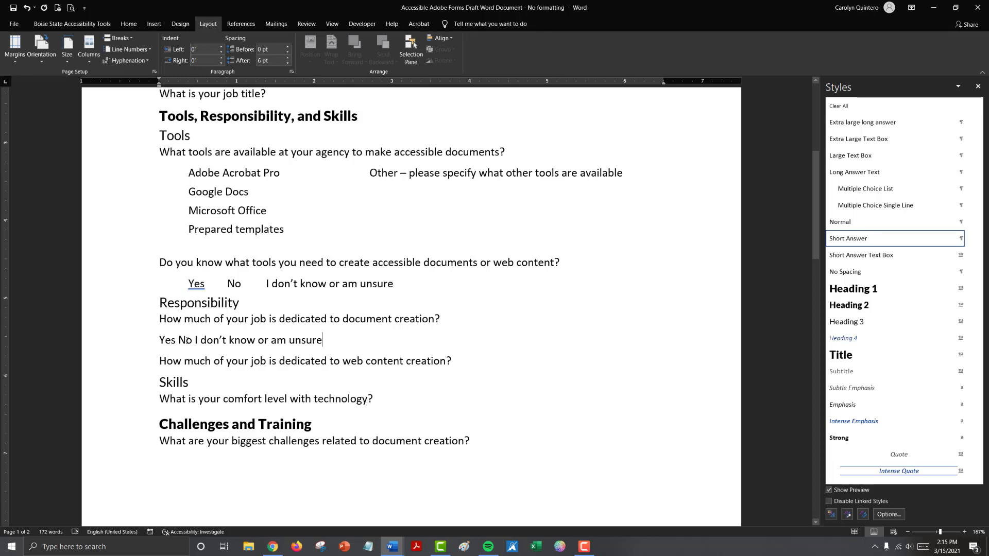
left_click(156, 341)
left_click(912, 206)
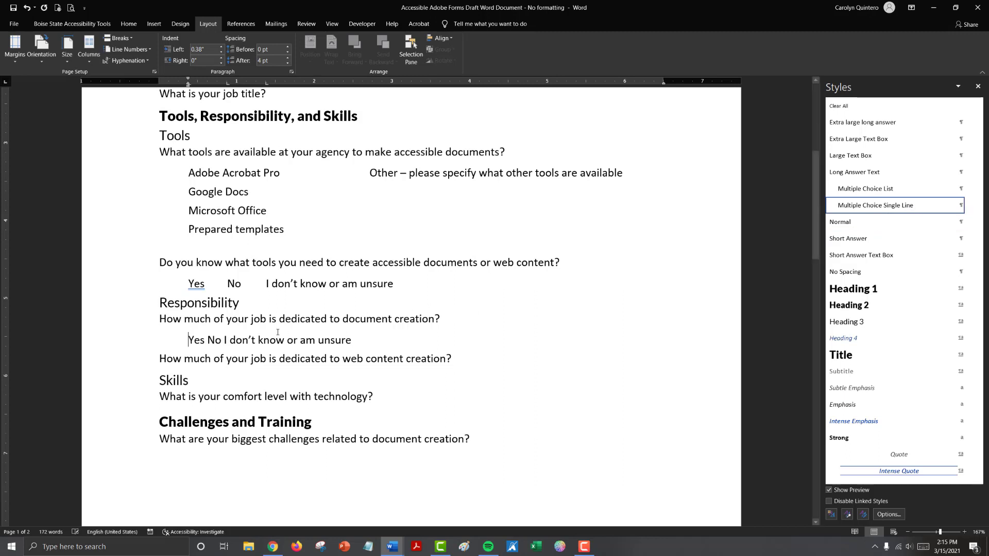
key("ctrl+Right")
key("Tab")
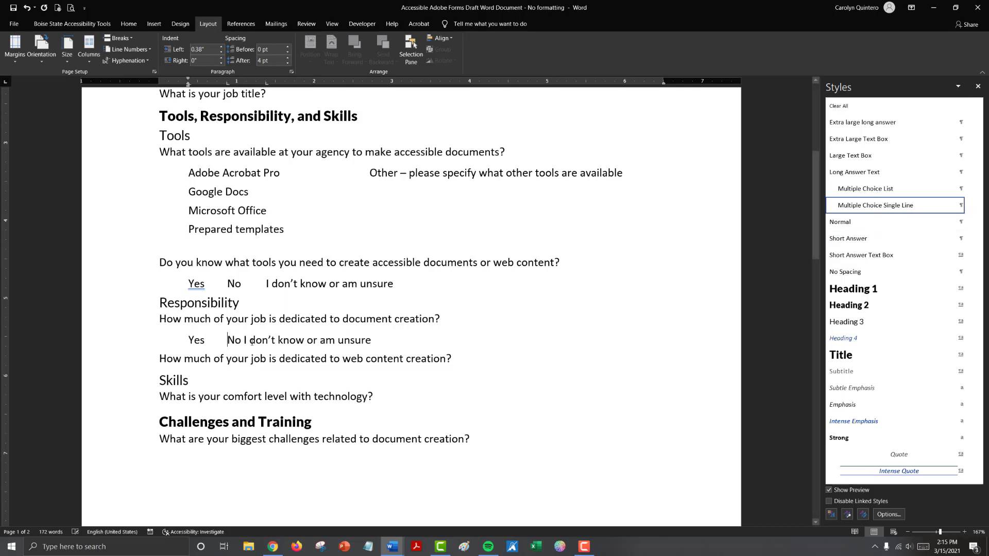
key("Tab")
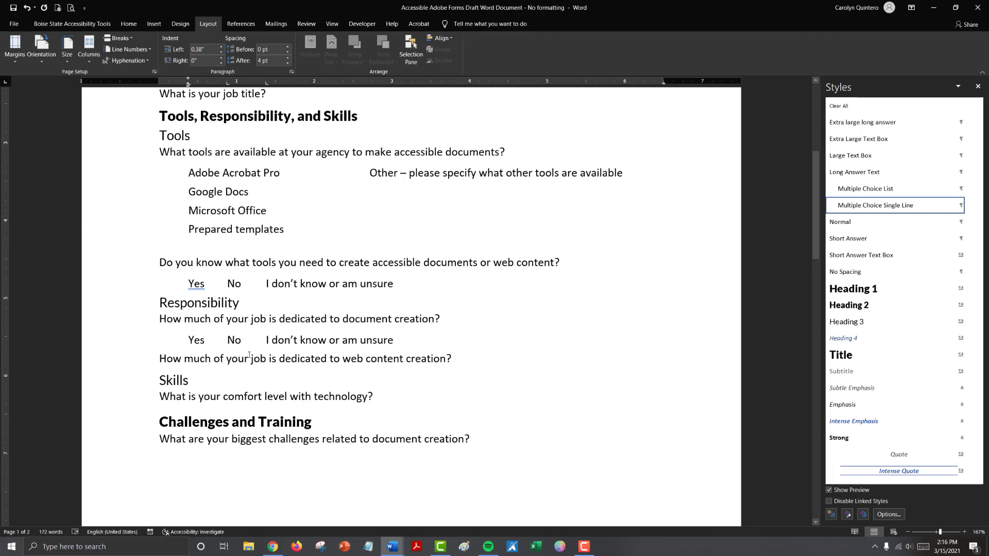
triple_click(453, 342)
key("Delete")
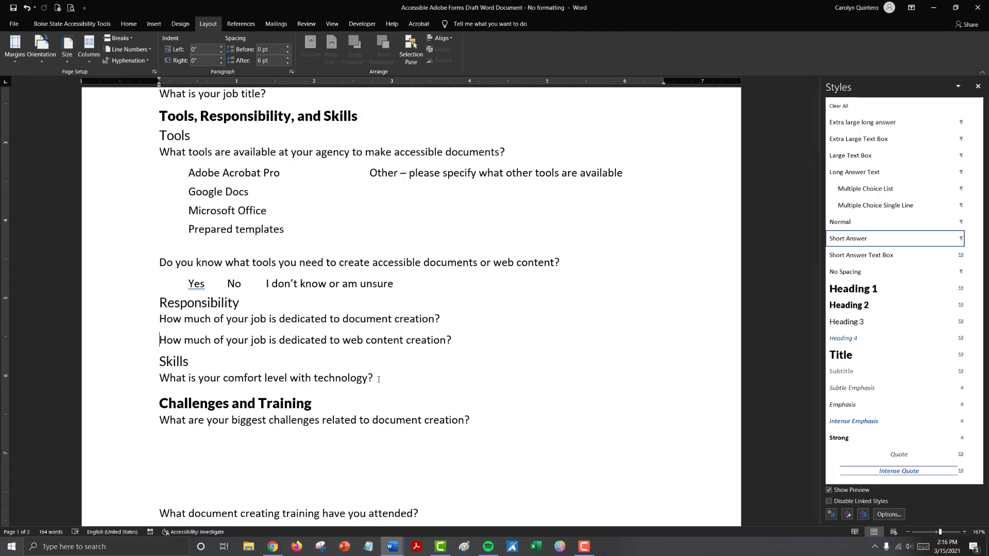
Paste the five numbered 1–5 comfort ratings on a new line below the technology question
left_click(379, 379)
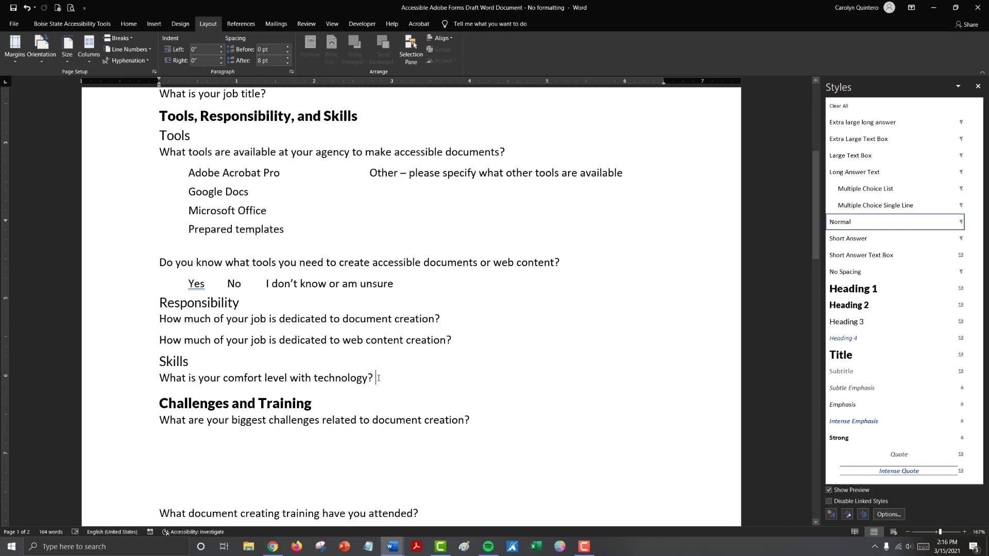
key("Return")
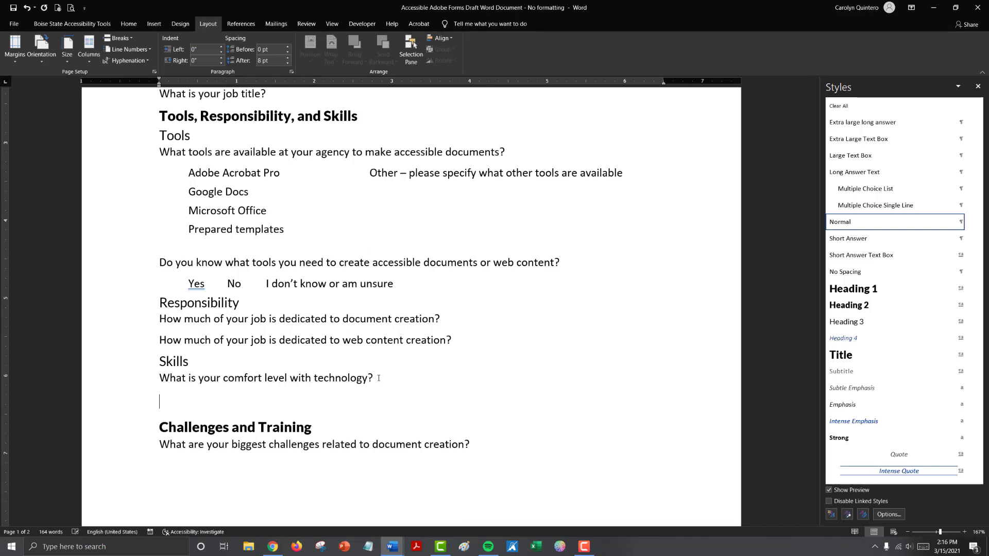
right_click(161, 400)
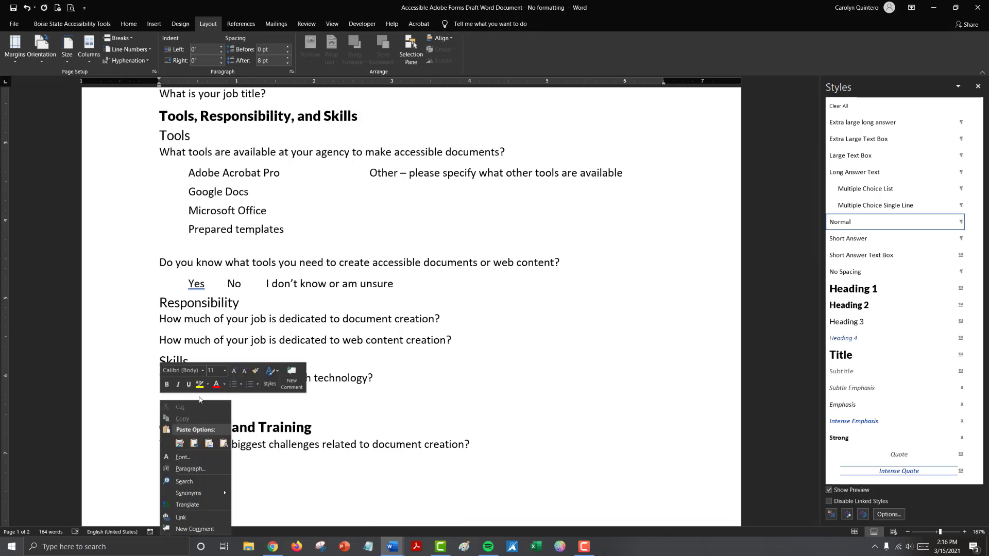
left_click(223, 443)
scroll(182, 403, "down", 3)
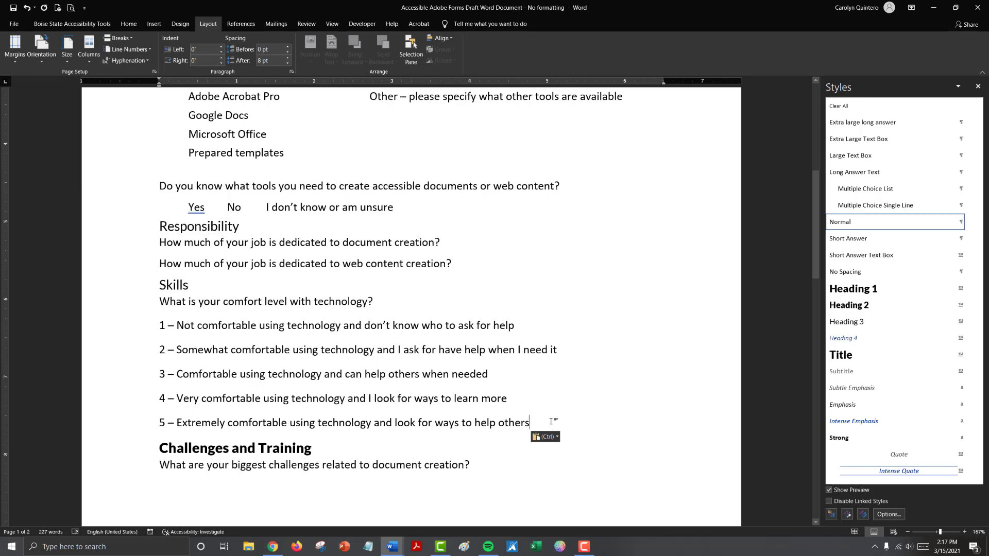
left_click(173, 306)
Append '(please select the option that best describes you)' to the technology question
left_click(385, 301)
right_click(380, 300)
left_click(441, 339)
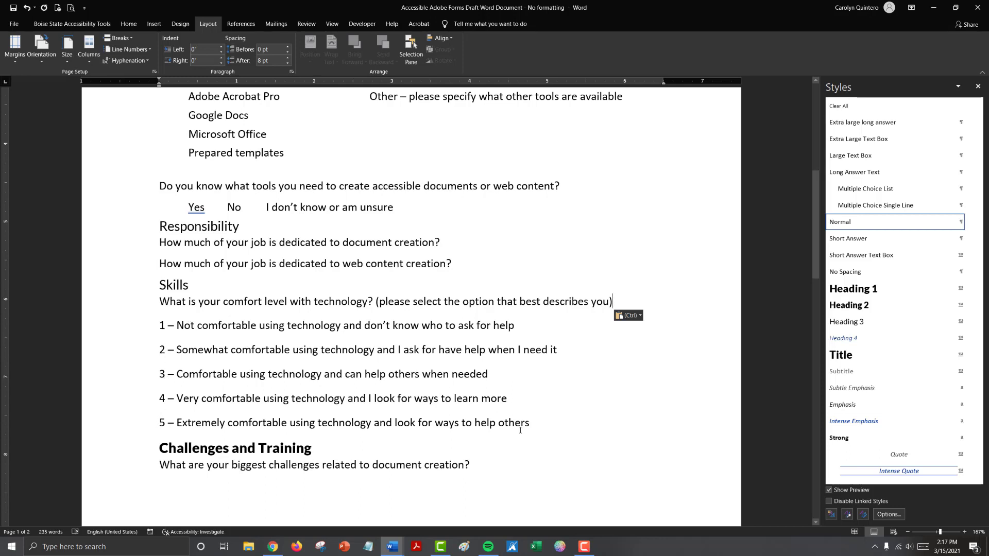
Apply the Multiple Choice List style to the five 1–5 comfort rating lines under the Skills question
left_click_drag(529, 422, 159, 330)
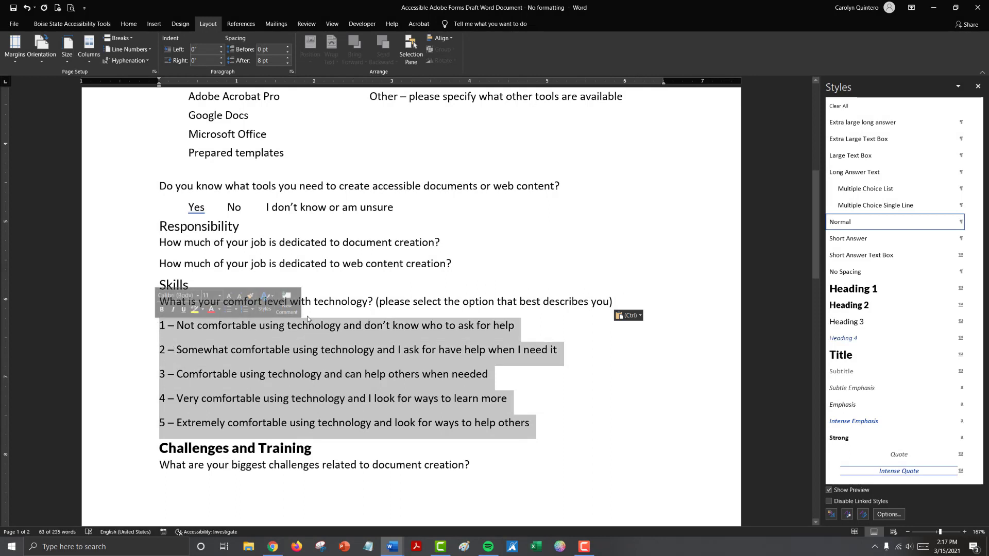
left_click(859, 189)
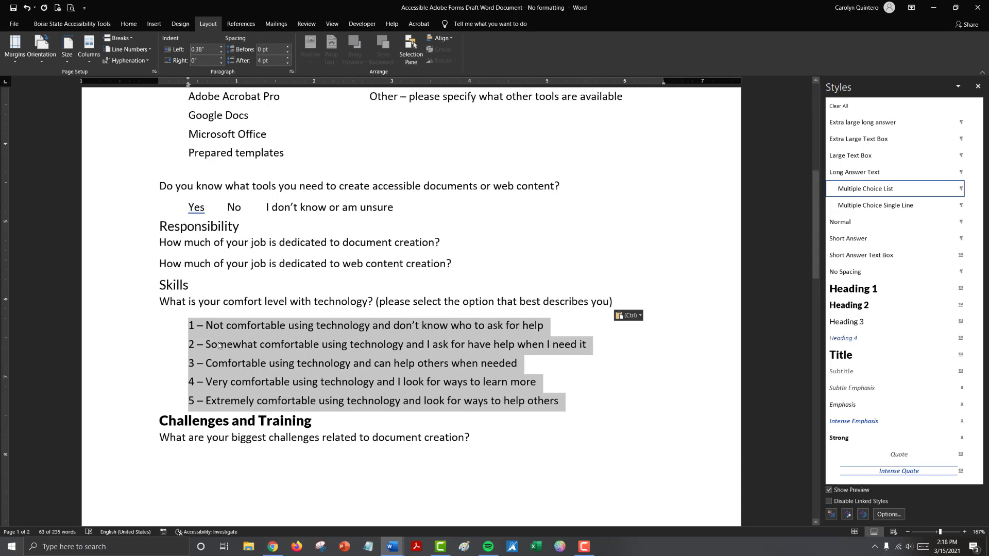
scroll(236, 201, "up", 1)
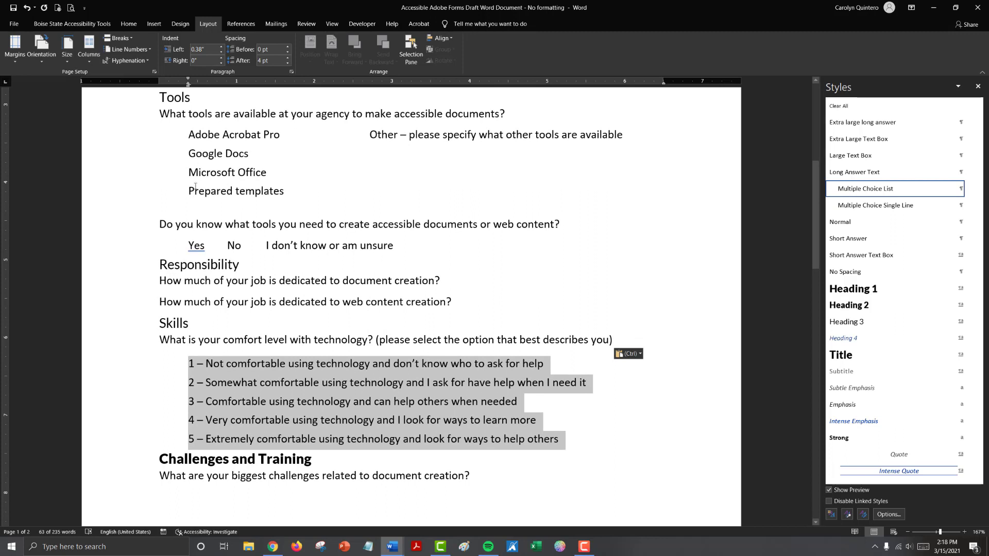
left_click(272, 404)
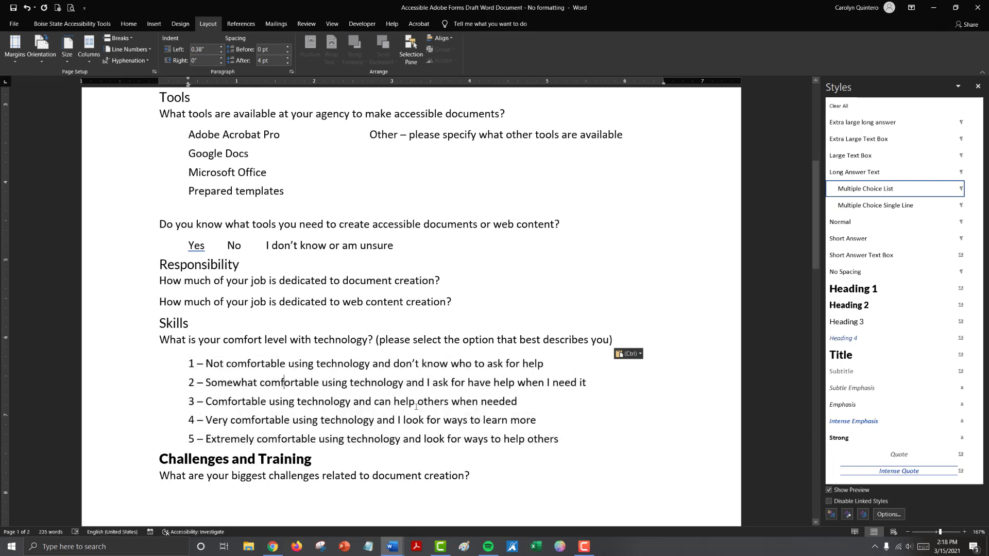